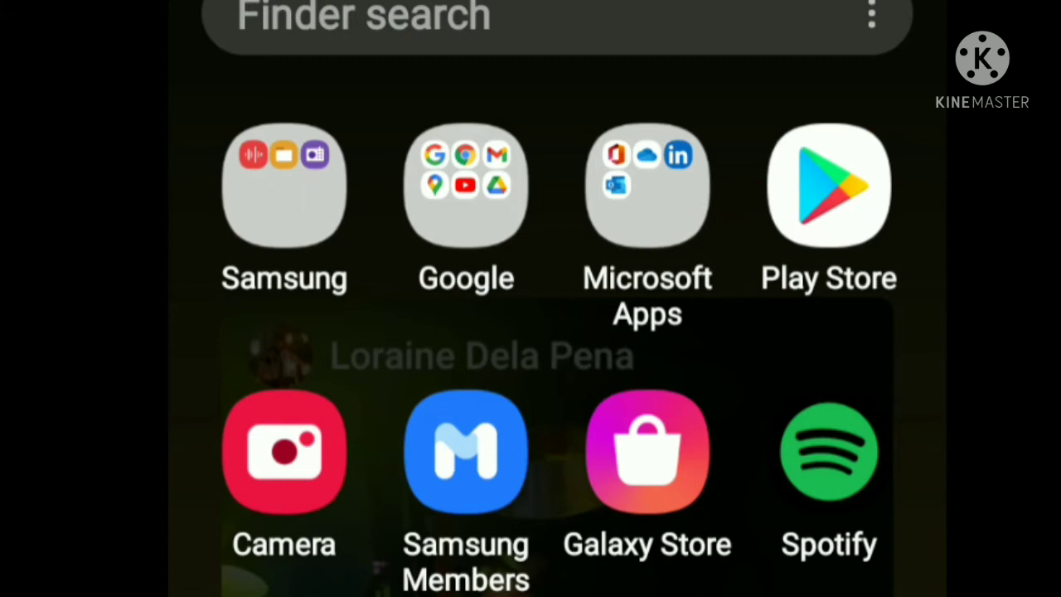
Launch Chrome from the Google apps folder and select its address bar
{"action": "left_click", "coordinate": [466, 185]}
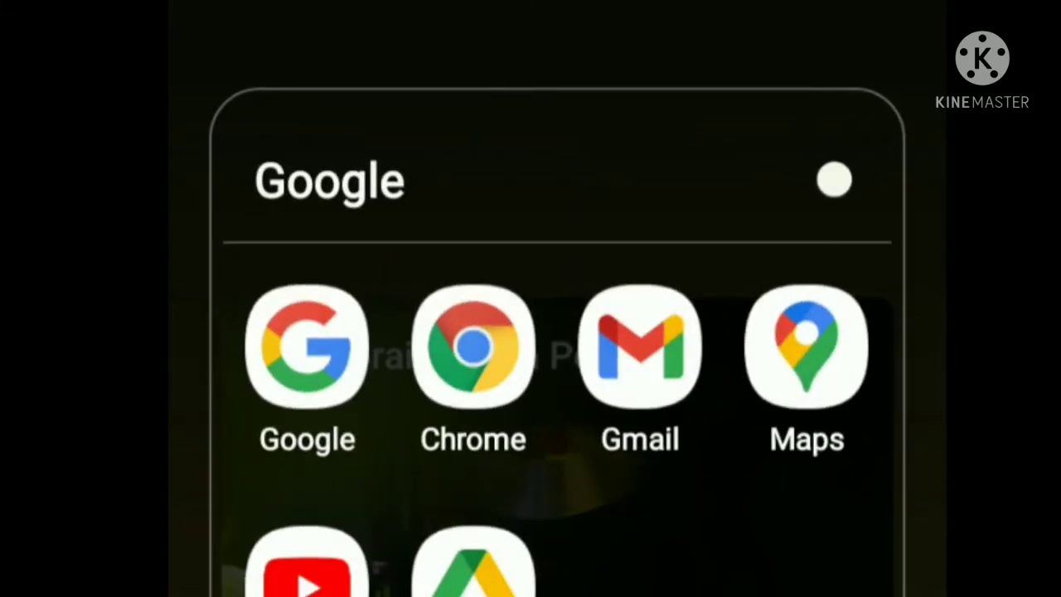
{"action": "left_click", "coordinate": [472, 347]}
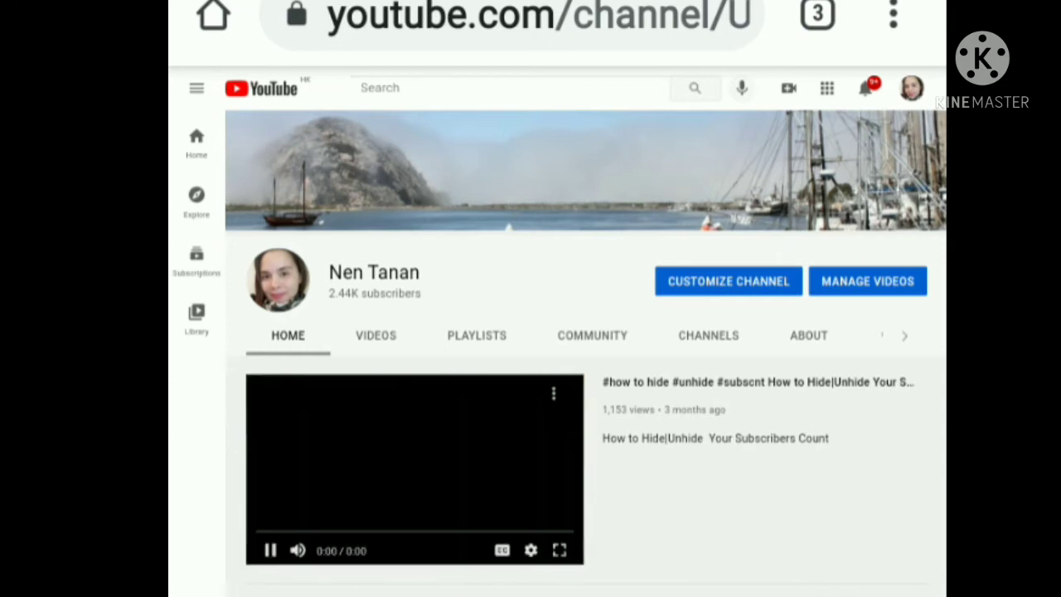
{"action": "left_click", "coordinate": [531, 15]}
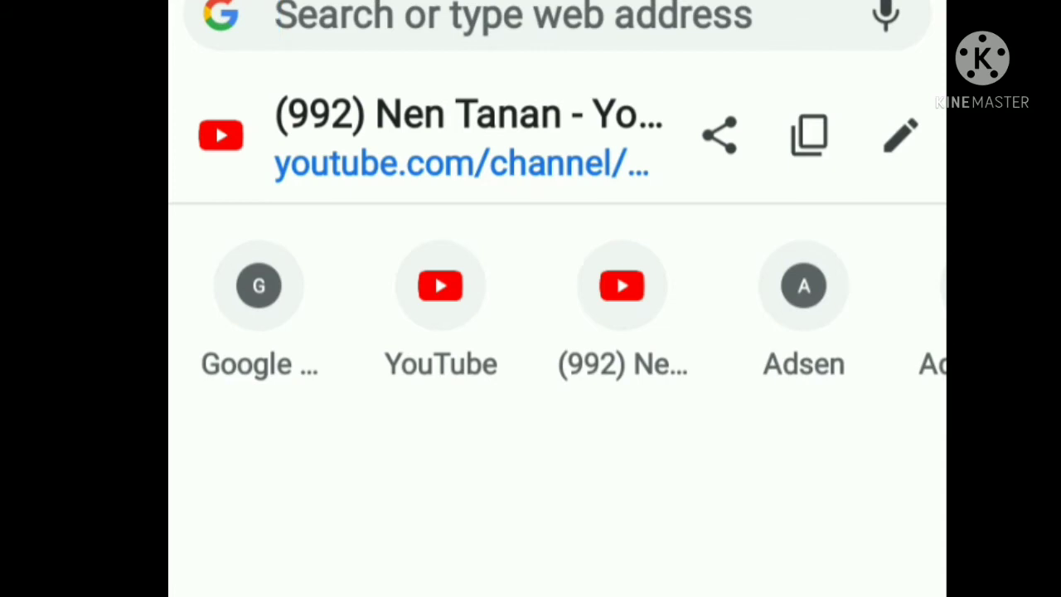
{"action": "type", "text": "www"}
{"action": "type", "text": "."}
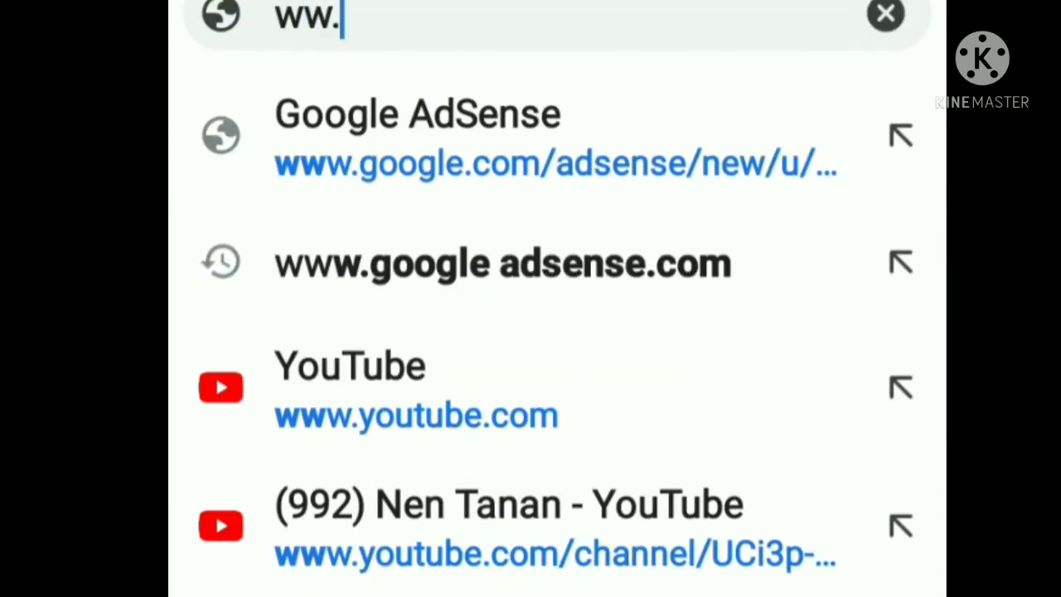
{"action": "type", "text": "youtub"}
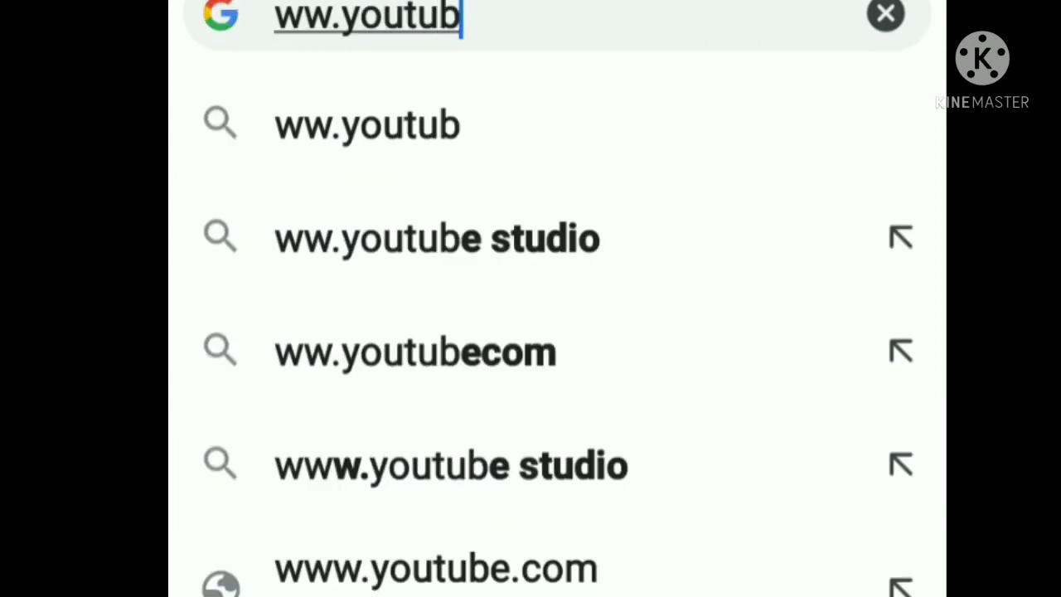
{"action": "type", "text": "e"}
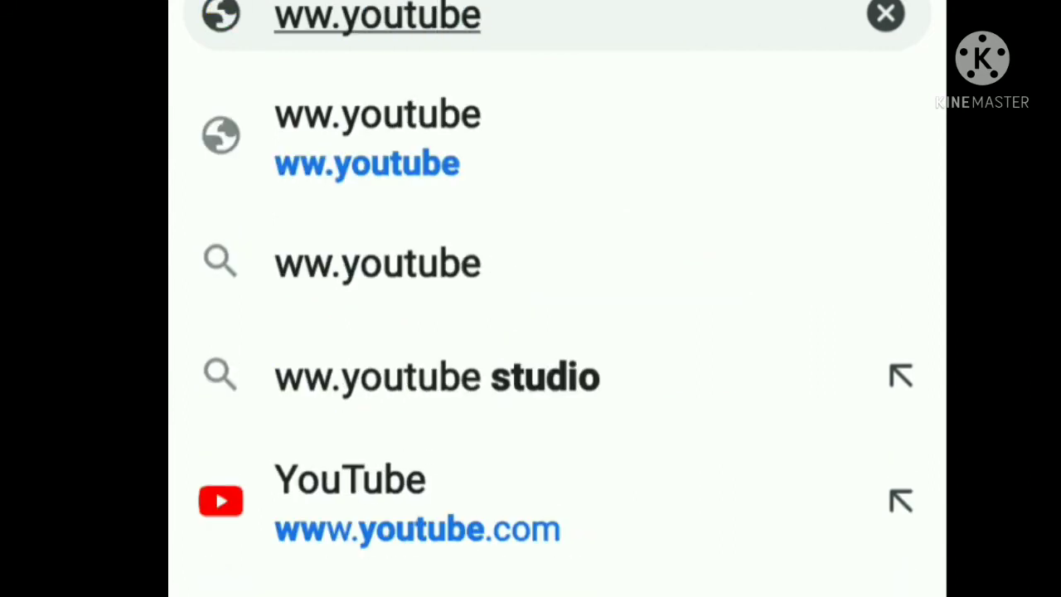
{"action": "type", "text": ".com"}
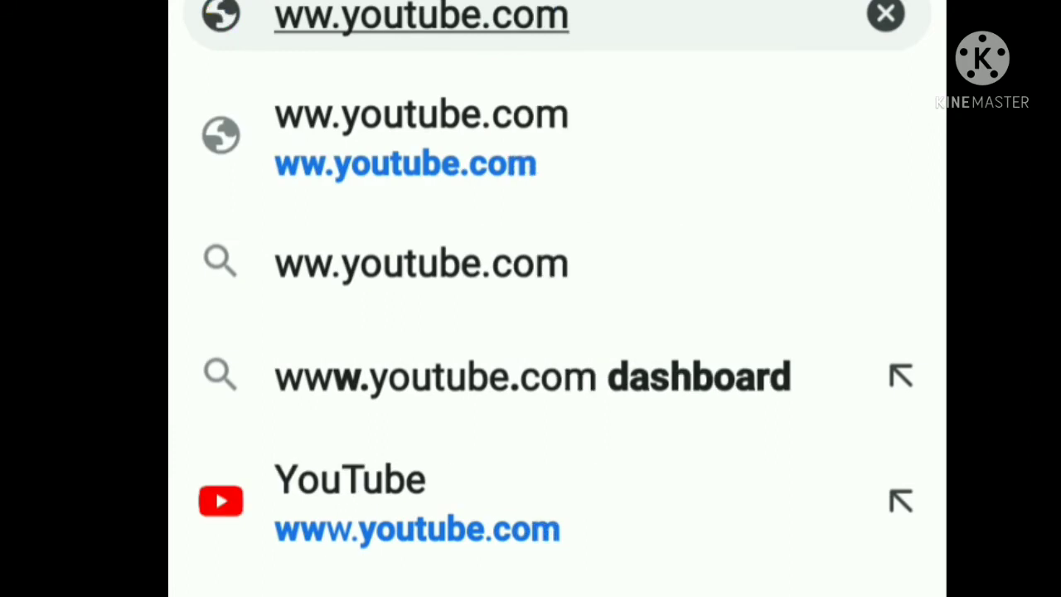
{"action": "key", "text": "Return"}
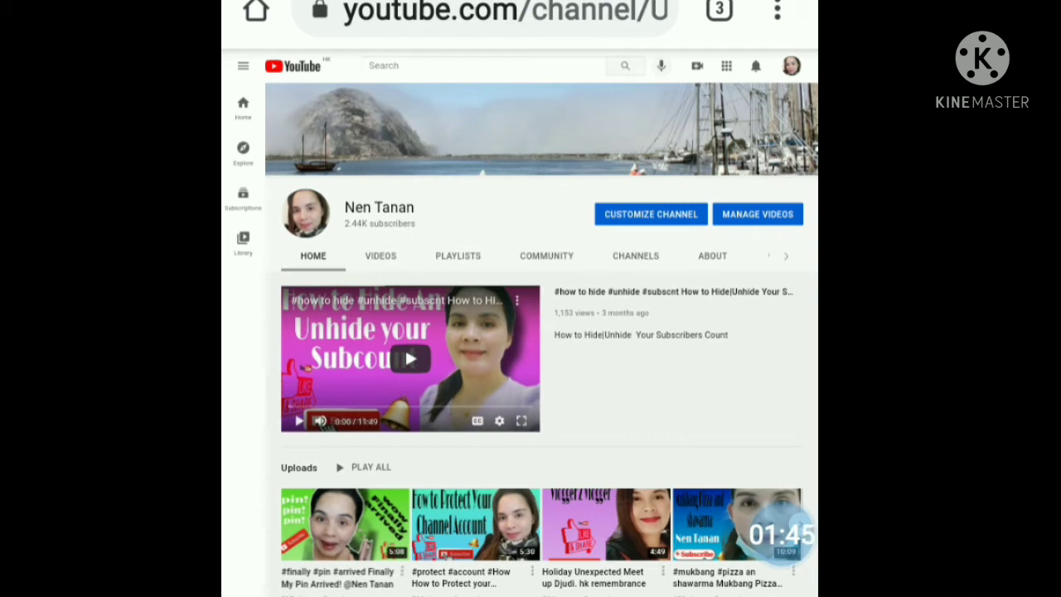
Go to your own channel page via the account menu, then dismiss the menu
{"action": "left_click", "coordinate": [777, 10]}
{"action": "left_click", "coordinate": [792, 65]}
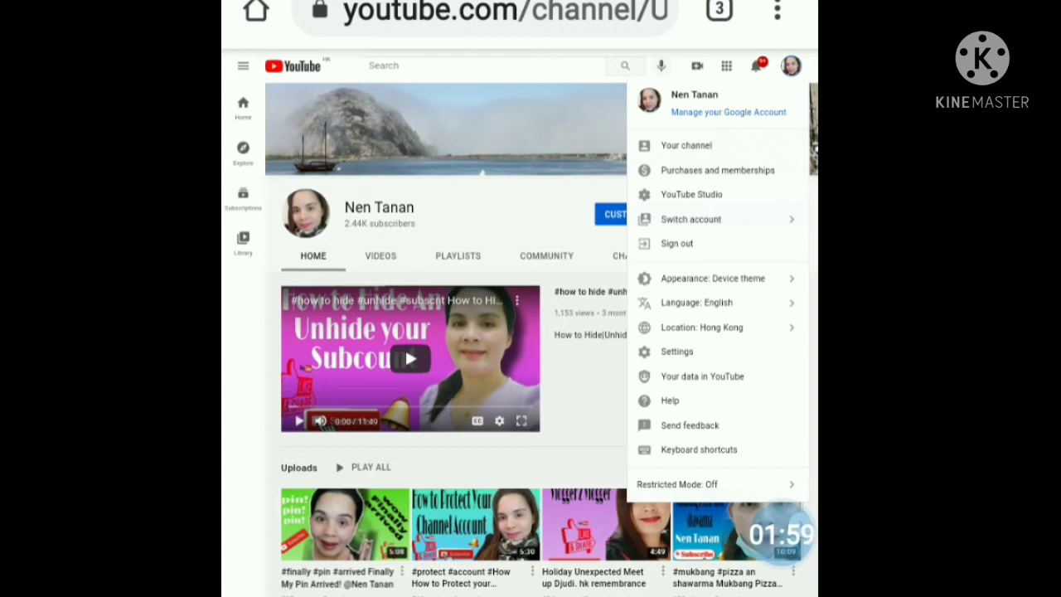
{"action": "left_click", "coordinate": [687, 145]}
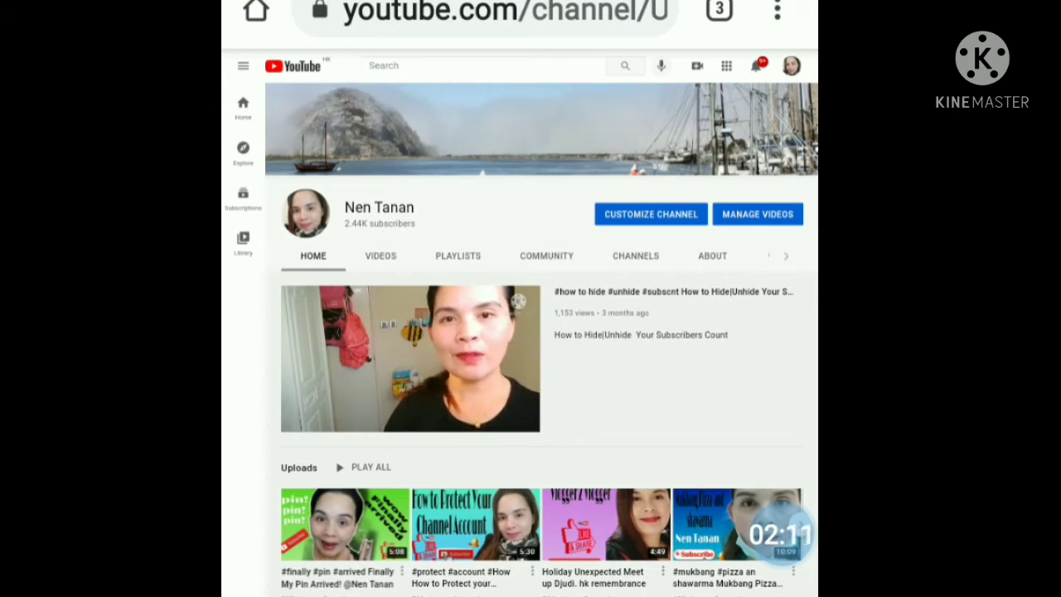
{"action": "left_click", "coordinate": [791, 66]}
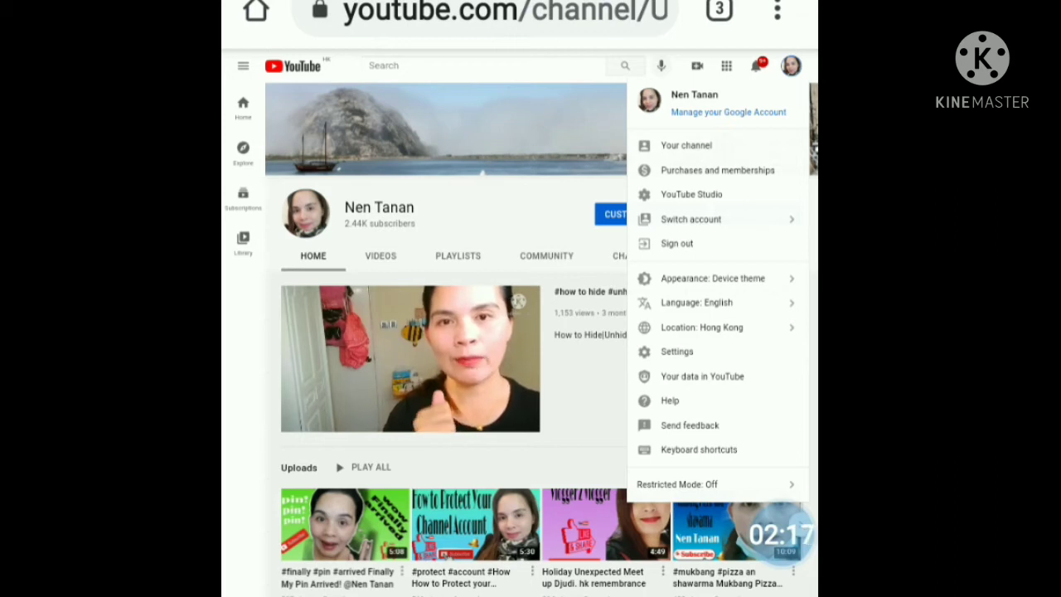
{"action": "key", "text": "Escape"}
Open the channel customization settings from the channel page
{"action": "left_click", "coordinate": [651, 214]}
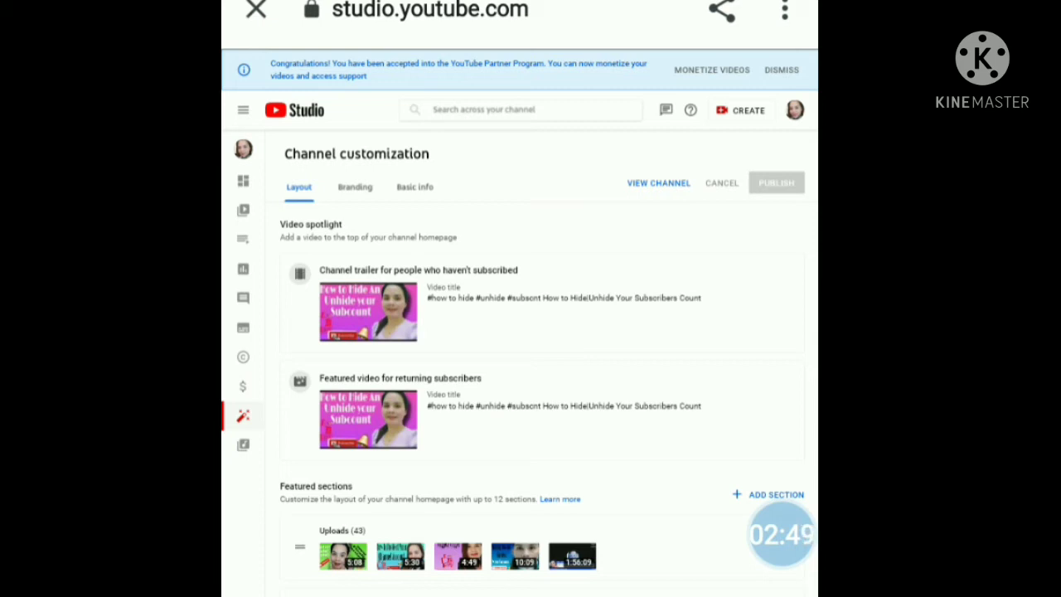
Open the Content section to list the channel's uploaded videos
{"action": "left_click", "coordinate": [243, 209]}
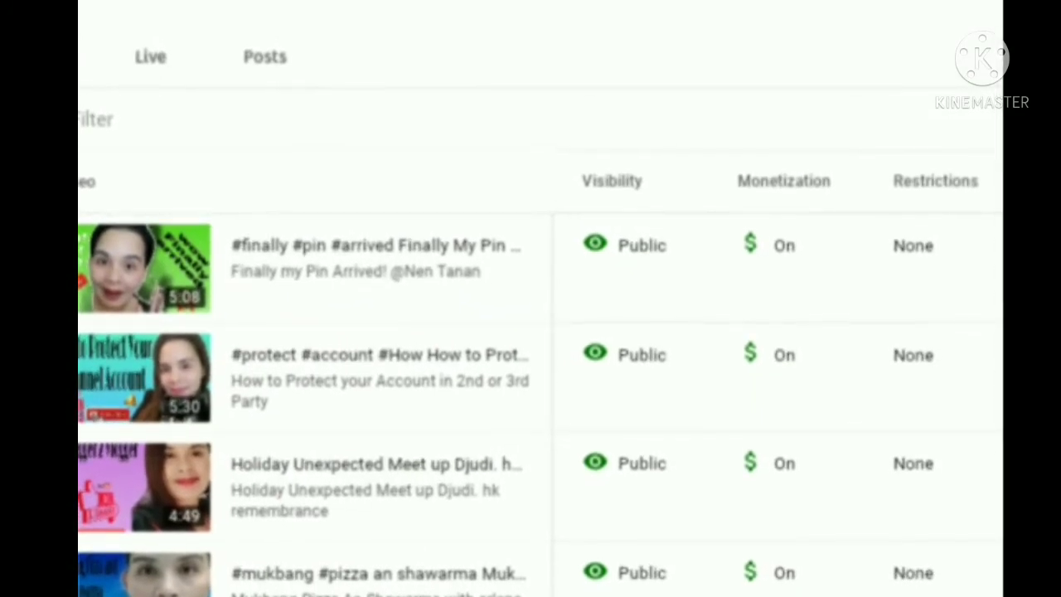
Set monetization to Off for the Jul 11 video 'Finally My Pin Arrived' and save
{"action": "left_click", "coordinate": [761, 247]}
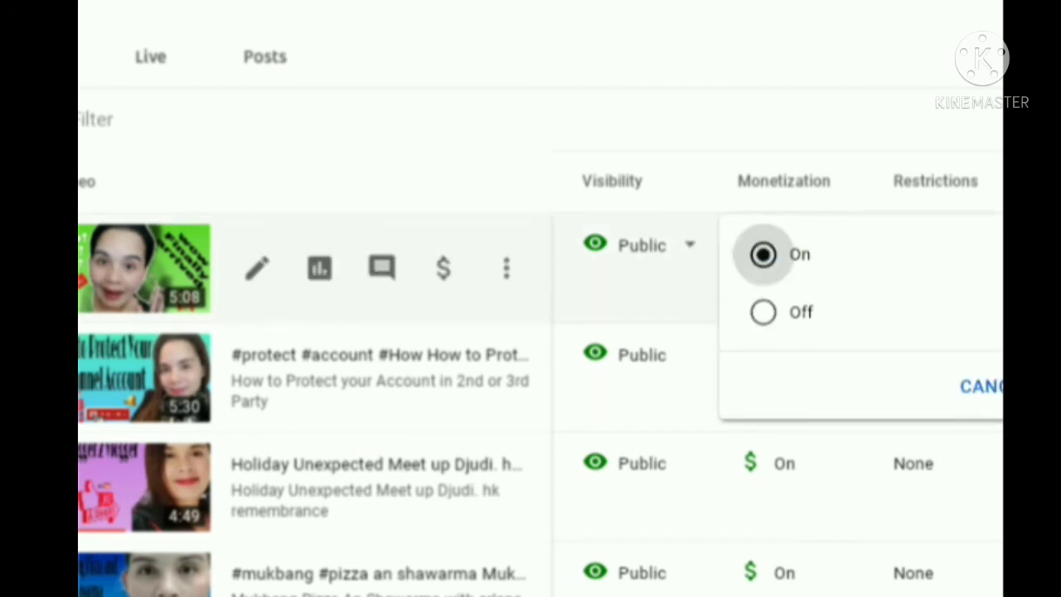
{"action": "left_click", "coordinate": [763, 311]}
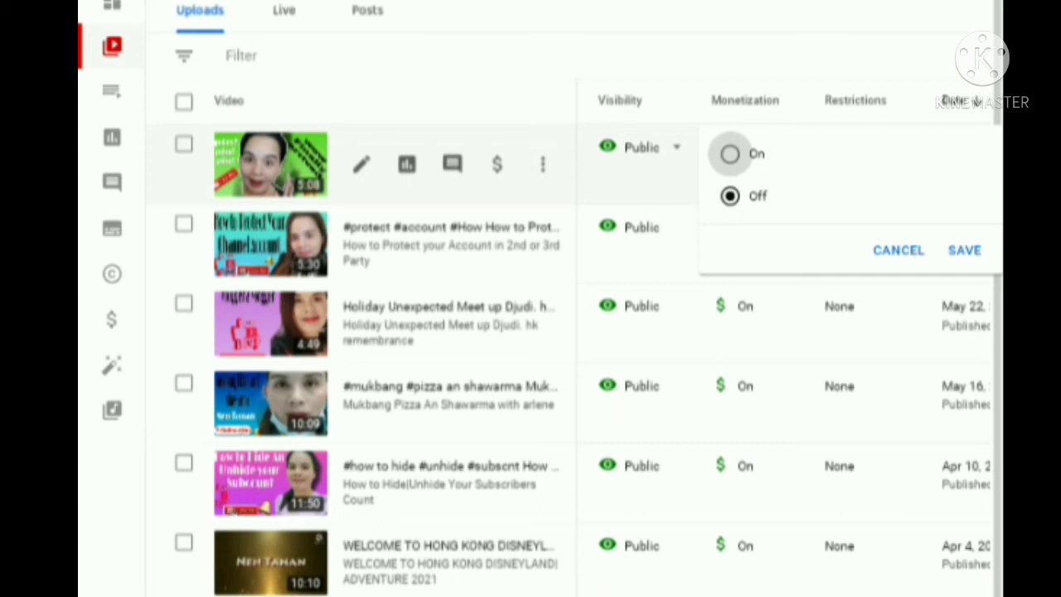
{"action": "left_click", "coordinate": [965, 250]}
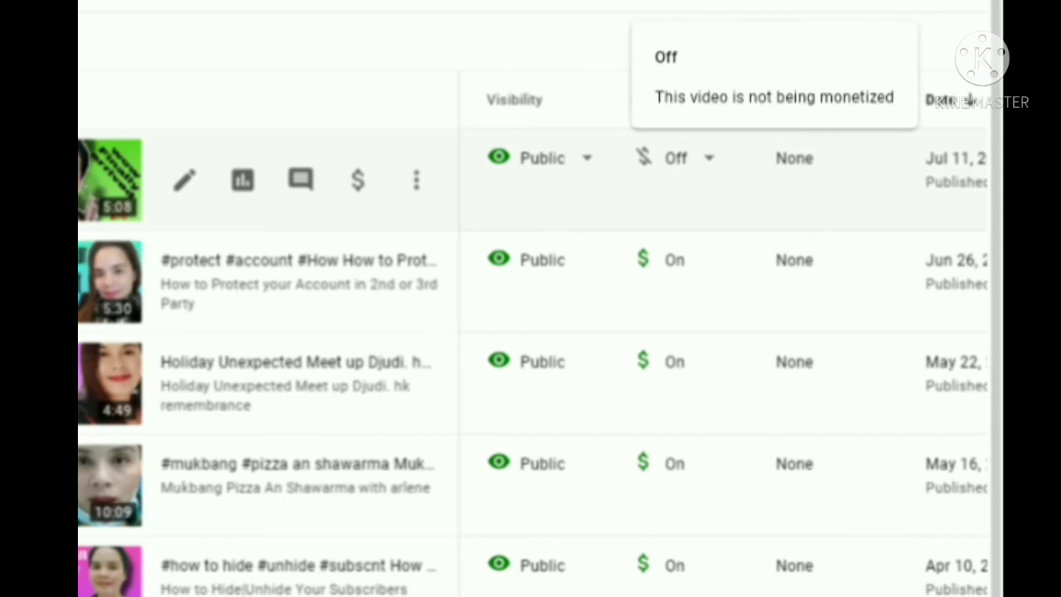
Switch the 'Finally My Pin Arrived' video's monetization back to On and save
{"action": "left_click", "coordinate": [688, 157]}
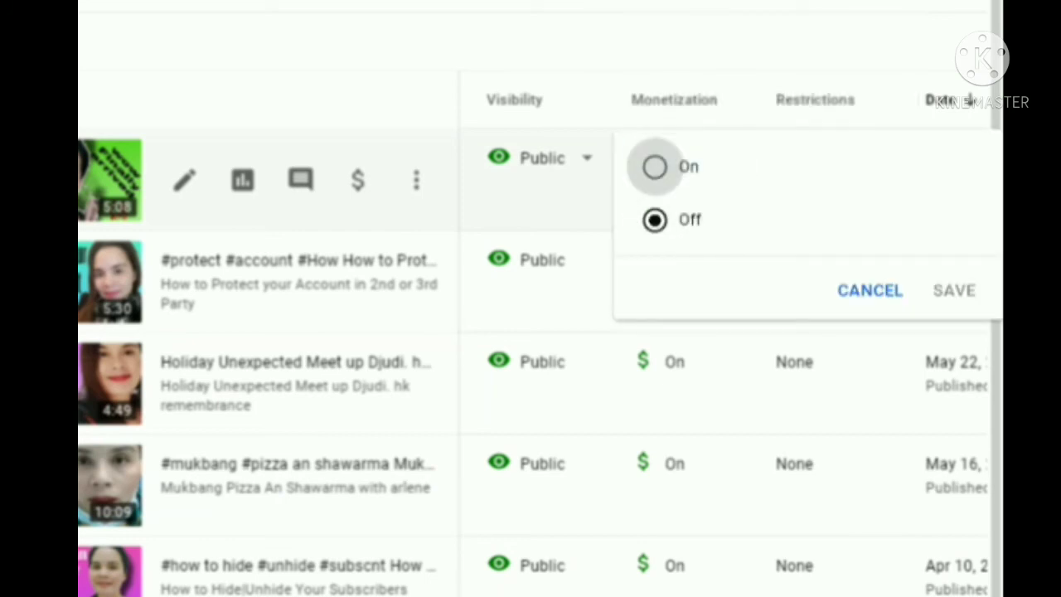
{"action": "left_click", "coordinate": [655, 166]}
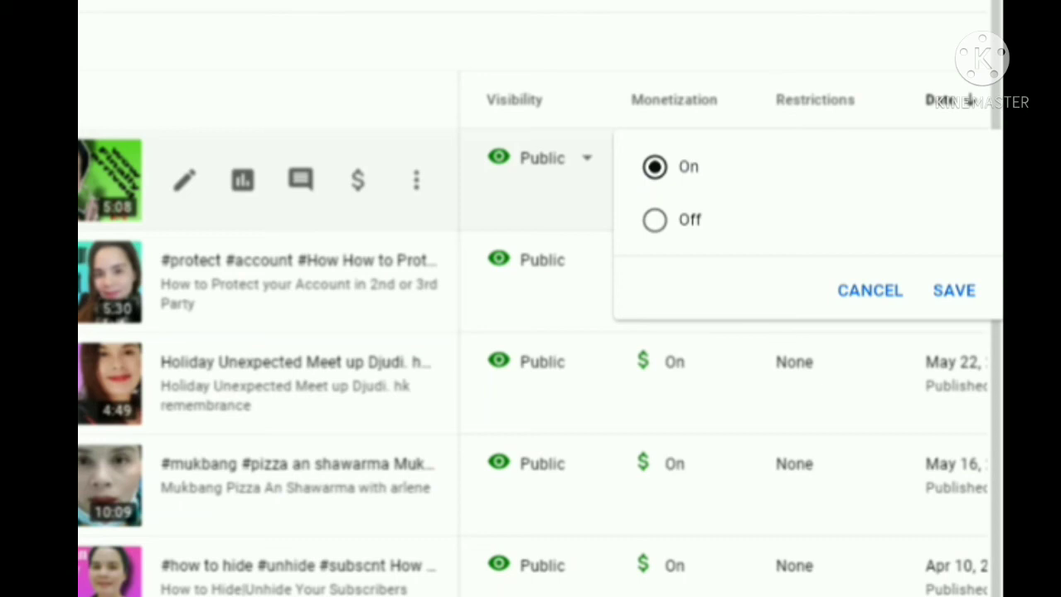
{"action": "left_click", "coordinate": [954, 290]}
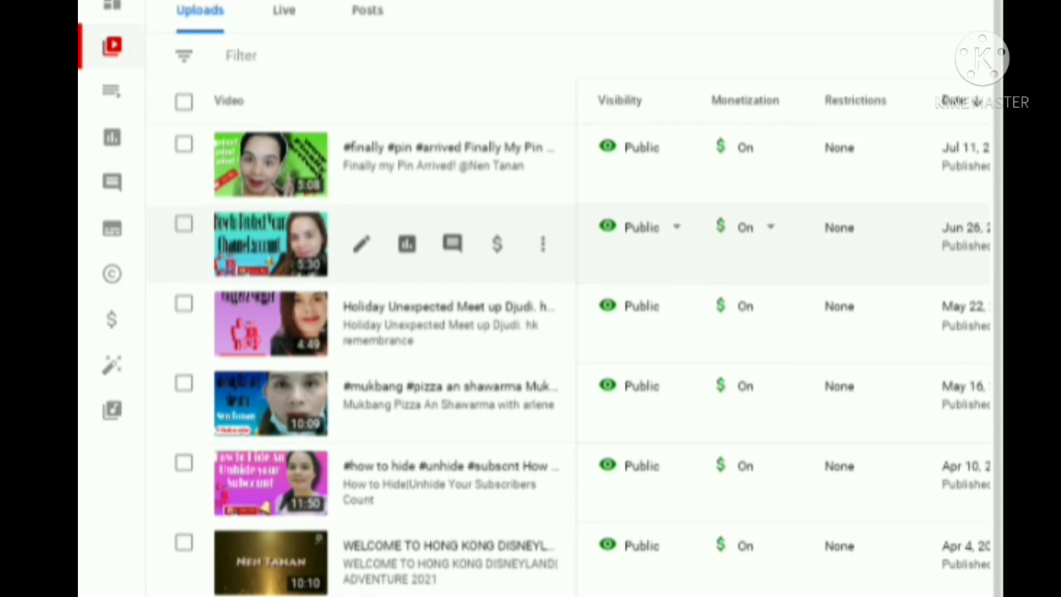
{"action": "scroll", "coordinate": [530, 332], "scroll_direction": "down", "scroll_amount": 3}
{"action": "scroll", "coordinate": [531, 331], "scroll_direction": "up", "scroll_amount": 3}
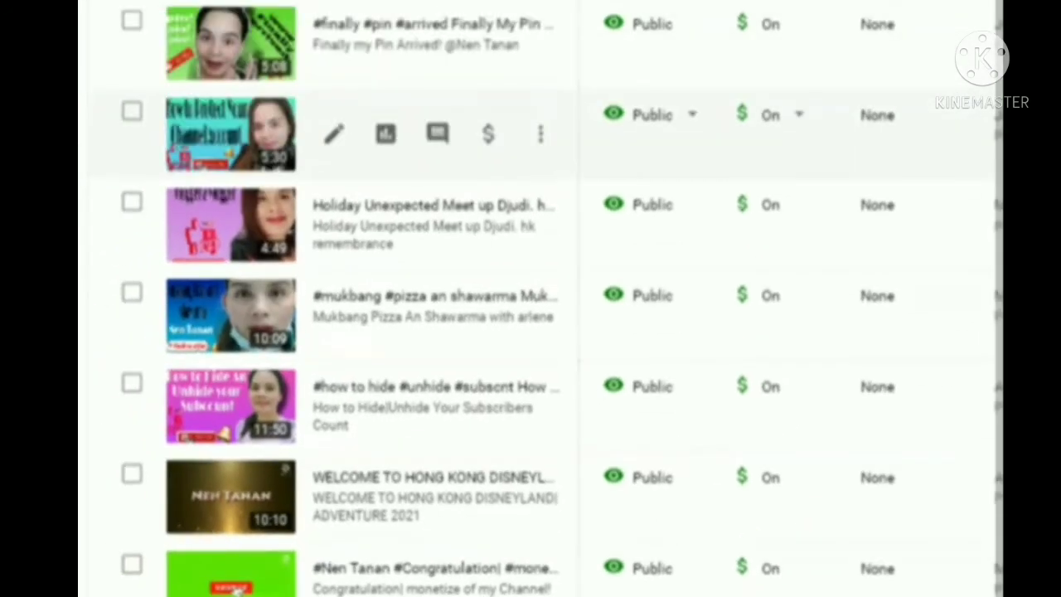